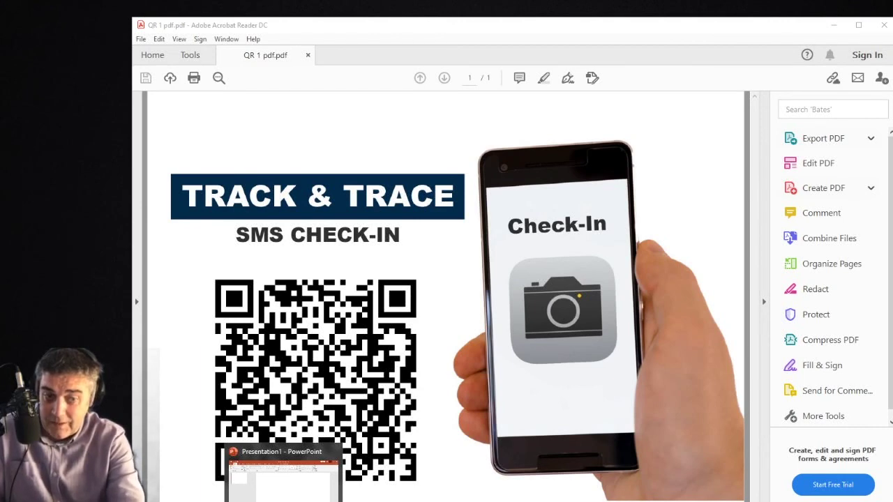
Set up a custom slide size using A4 Paper with Landscape slides
left_click(281, 474)
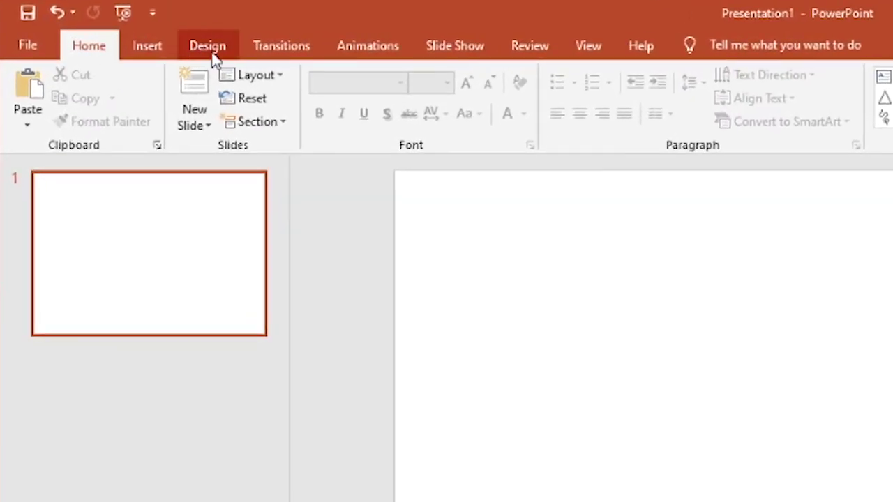
left_click(214, 54)
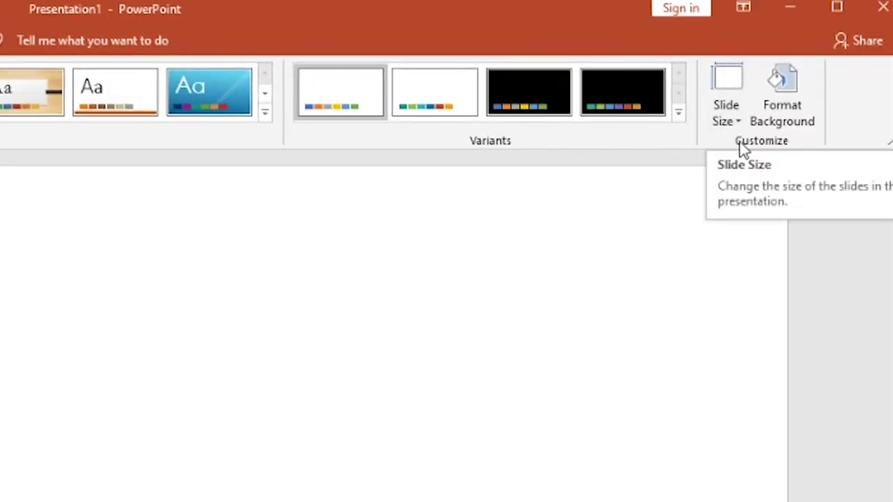
left_click(737, 123)
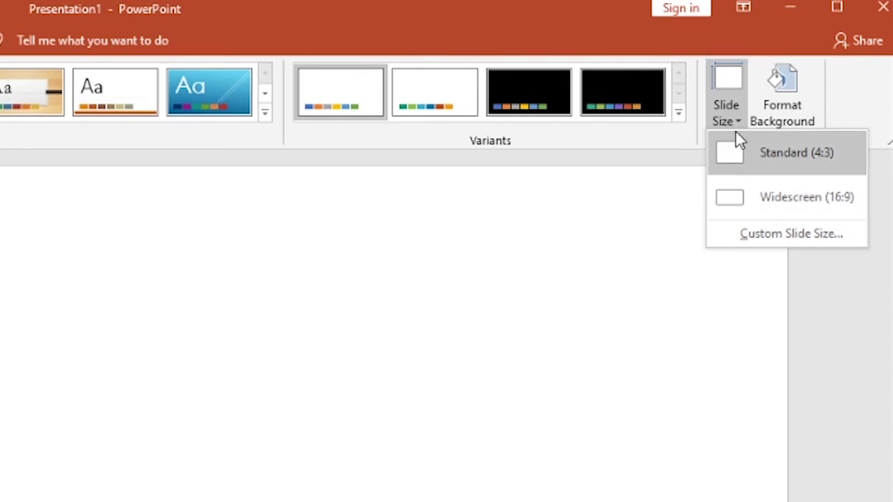
left_click(765, 236)
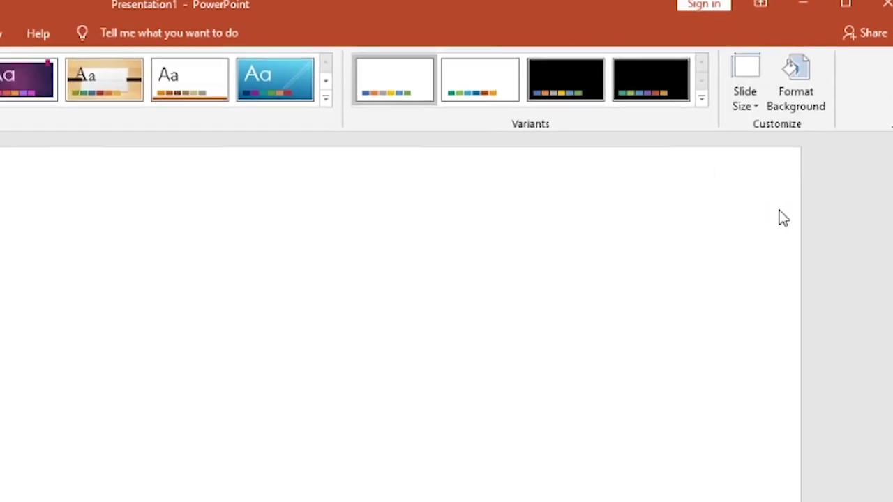
left_click_drag(294, 263, 224, 230)
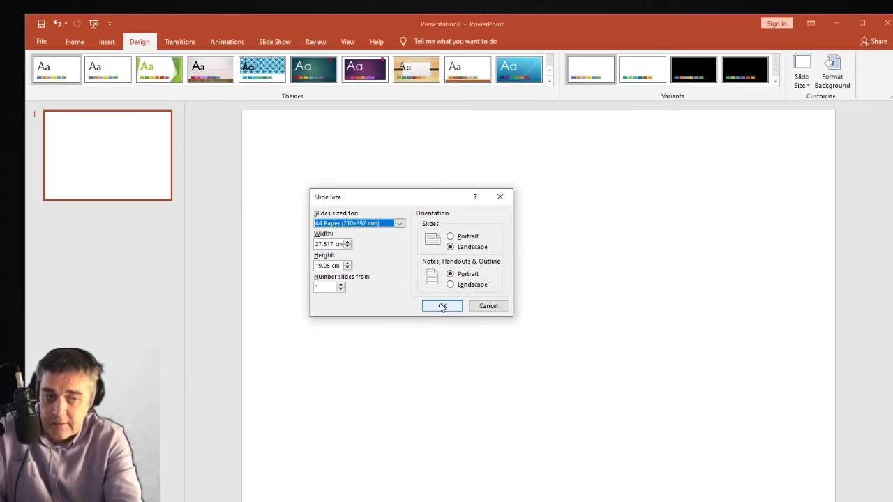
Apply the A4 landscape size and insert the Track & Trace phone image from this device
left_click(441, 307)
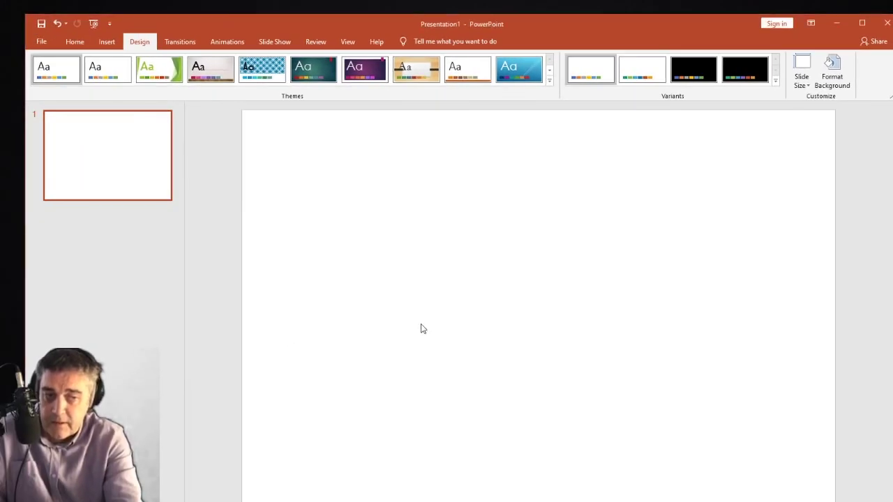
left_click(108, 43)
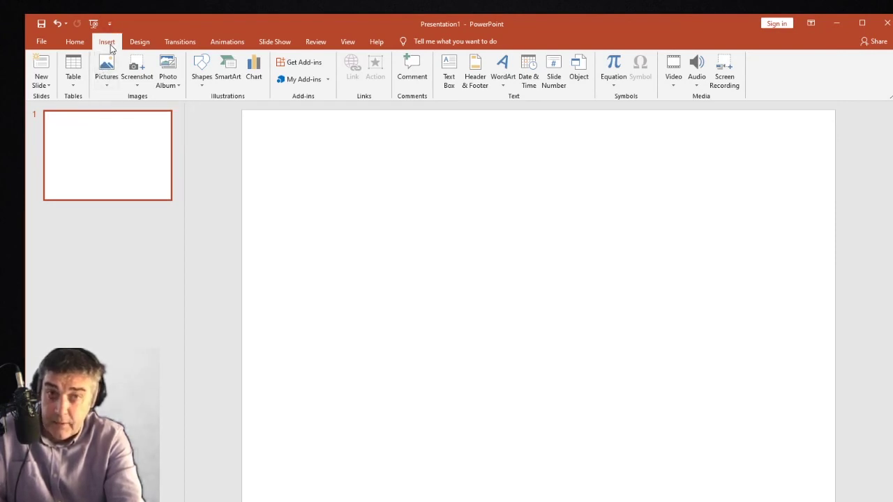
left_click(107, 74)
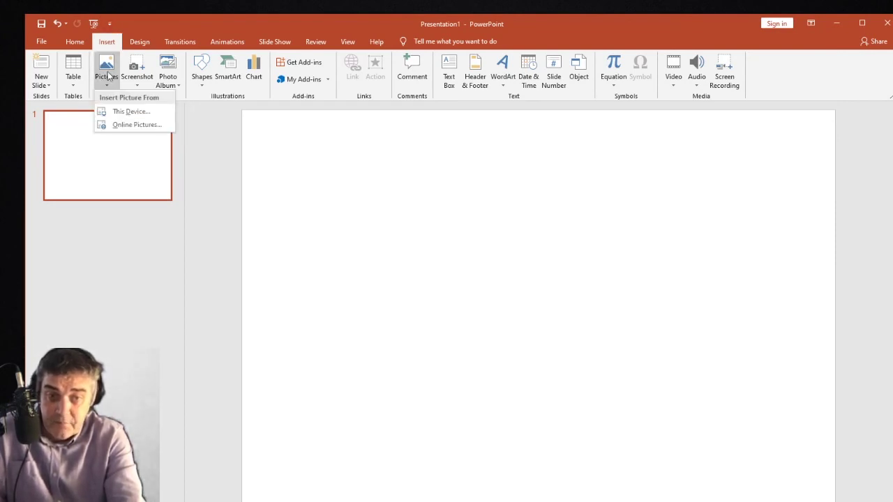
left_click(125, 114)
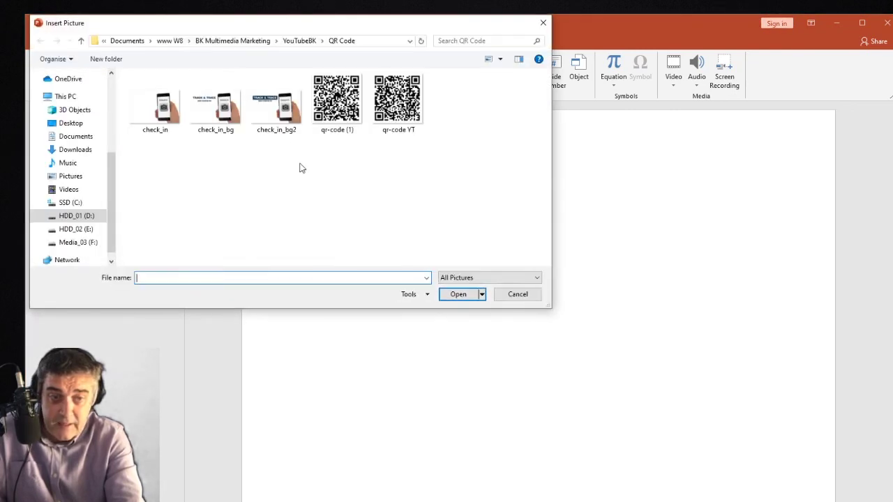
double_click(274, 100)
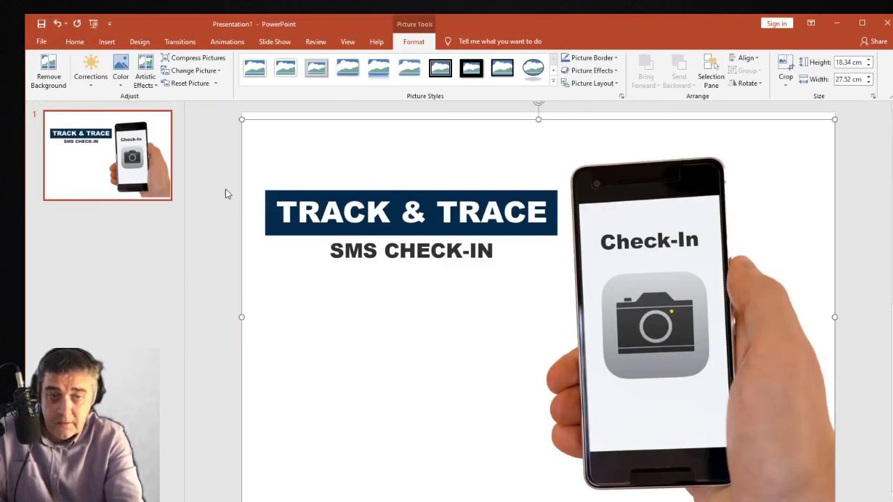
left_click(218, 197)
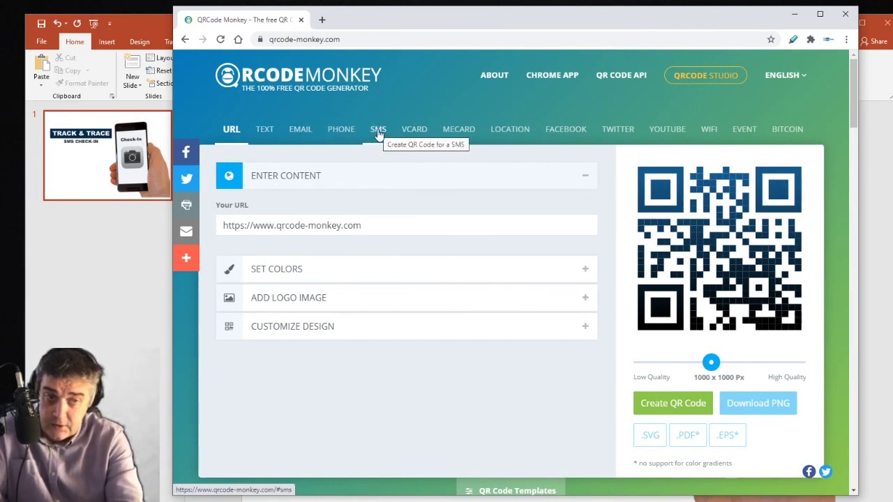
Select the SMS code type in the QRCode Monkey generator
left_click(377, 131)
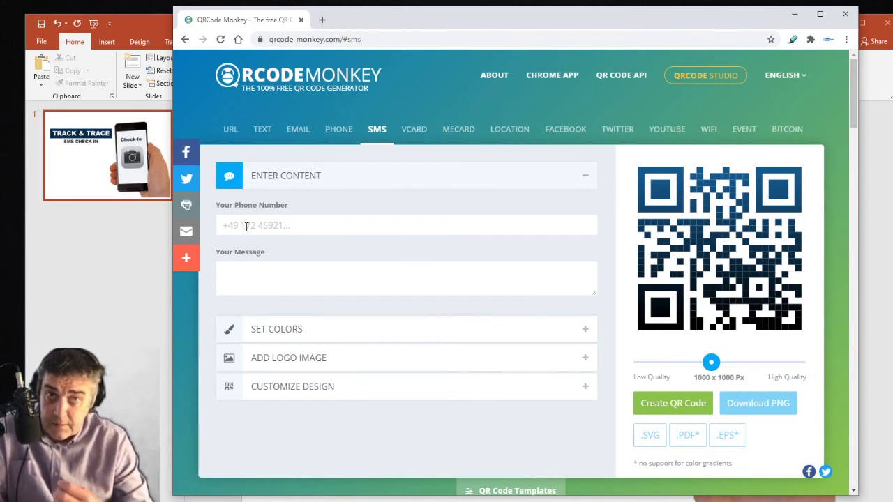
Enter the phone number and a name-and-guests message, then generate and download the QR code PNG
left_click(247, 227)
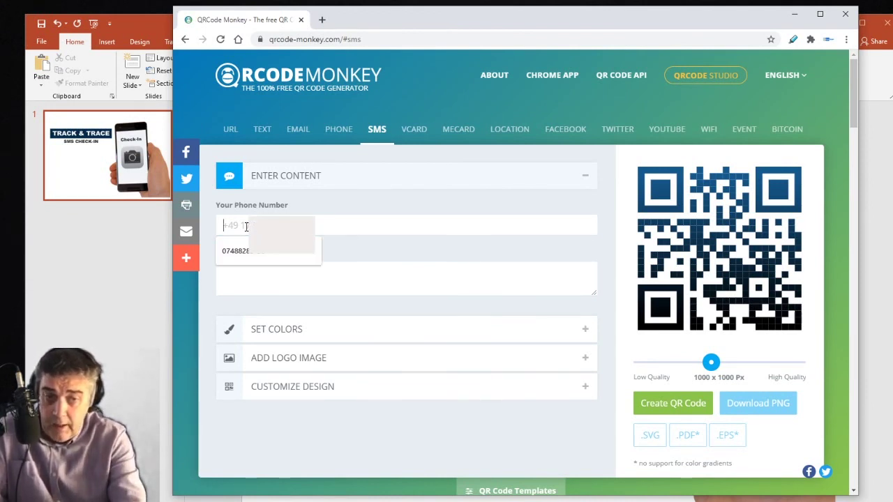
left_click(243, 250)
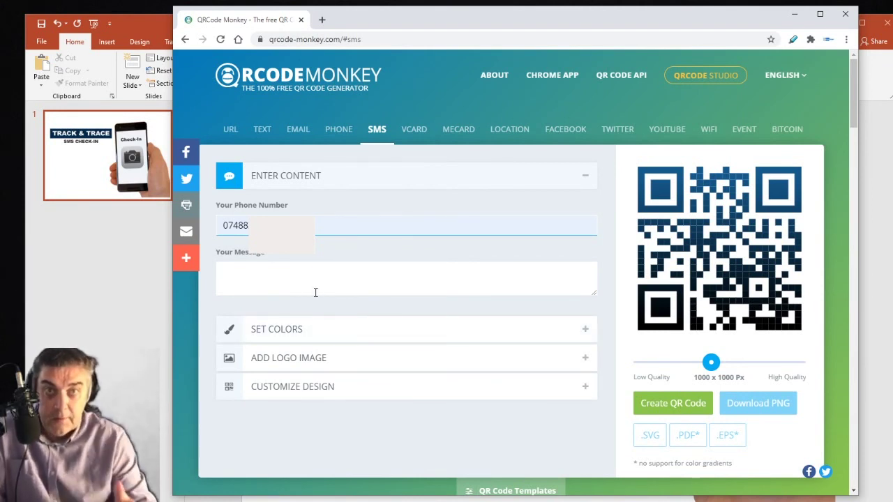
left_click(247, 275)
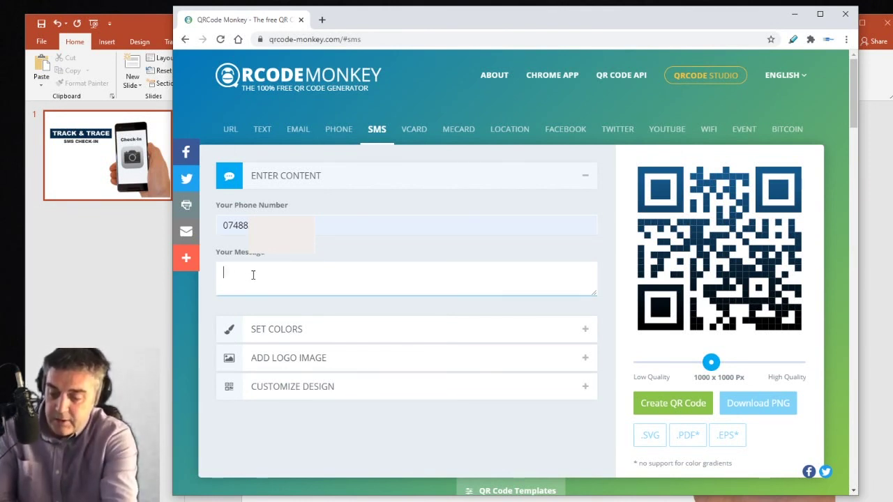
type("Ent")
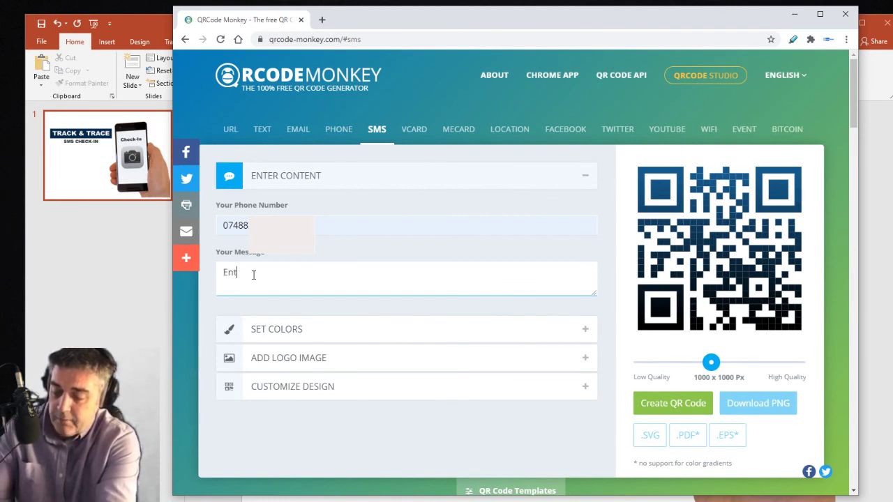
type("er your ")
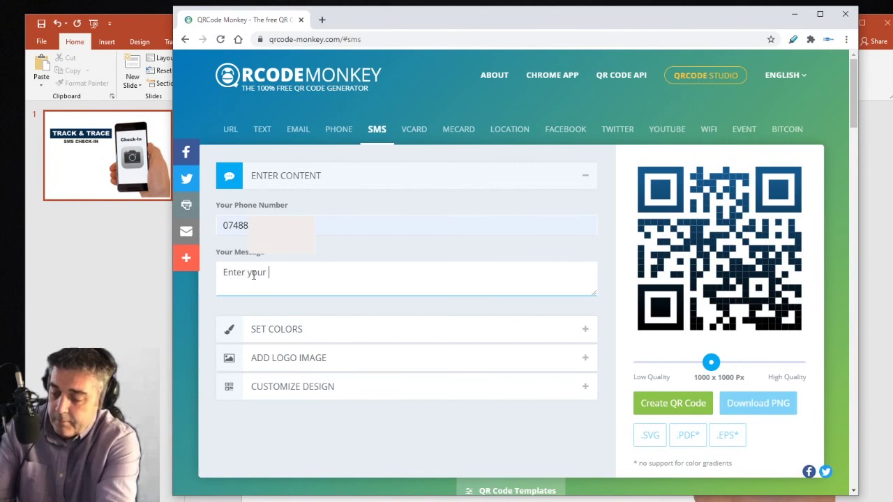
type("name and number of")
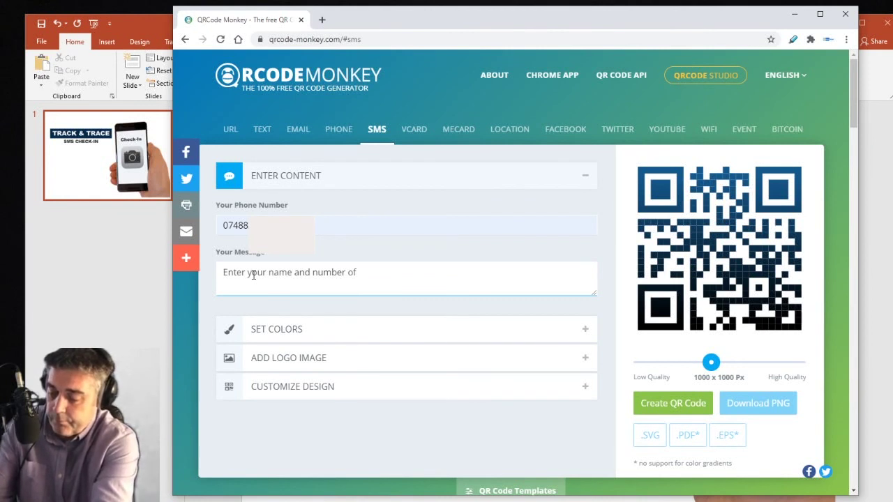
type(" guests:")
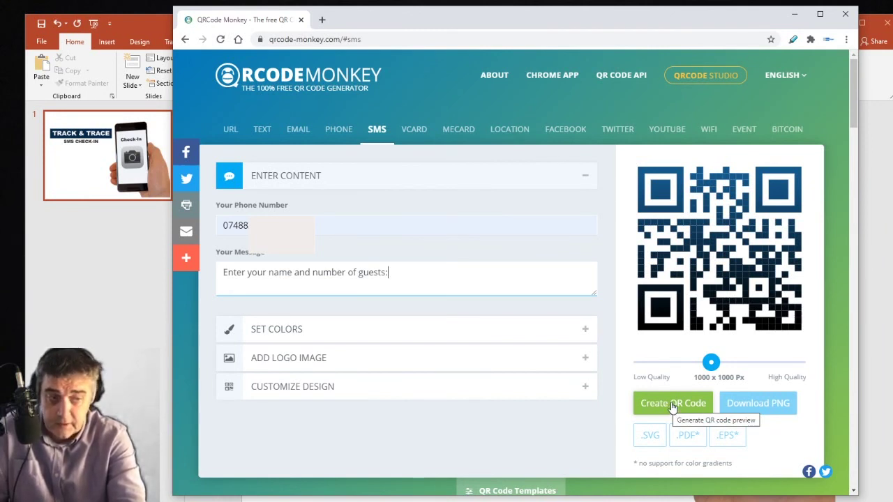
left_click(673, 406)
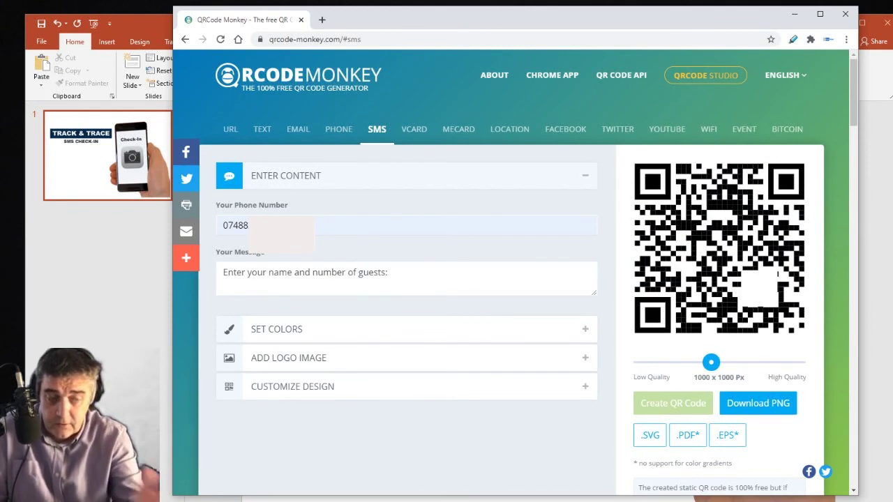
left_click(754, 405)
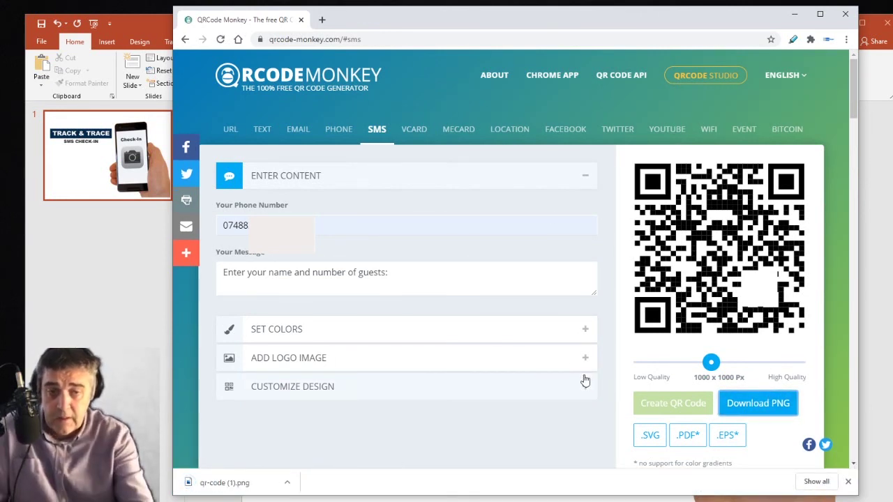
Insert the downloaded SMS QR code PNG onto the poster slide
left_click(103, 254)
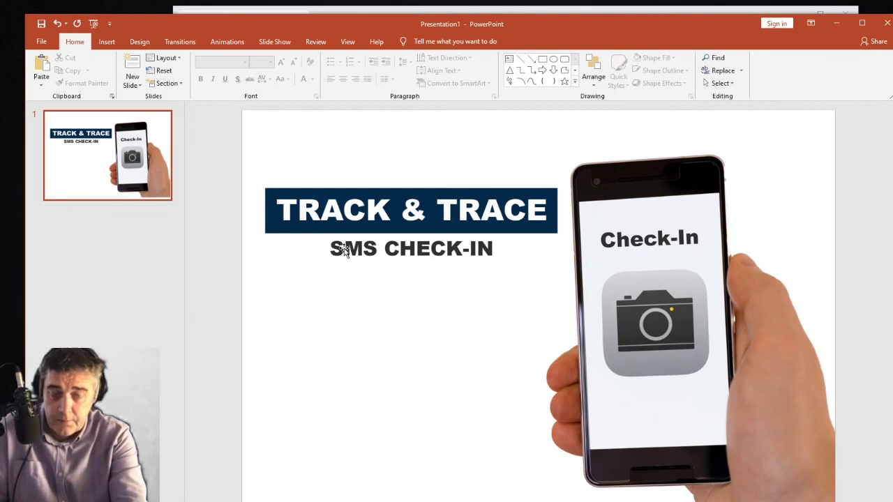
left_click(107, 45)
left_click(106, 72)
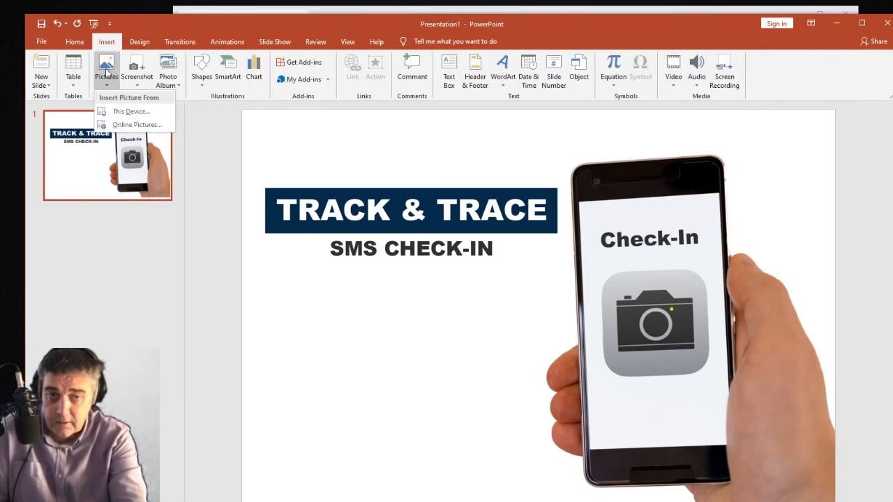
left_click(124, 112)
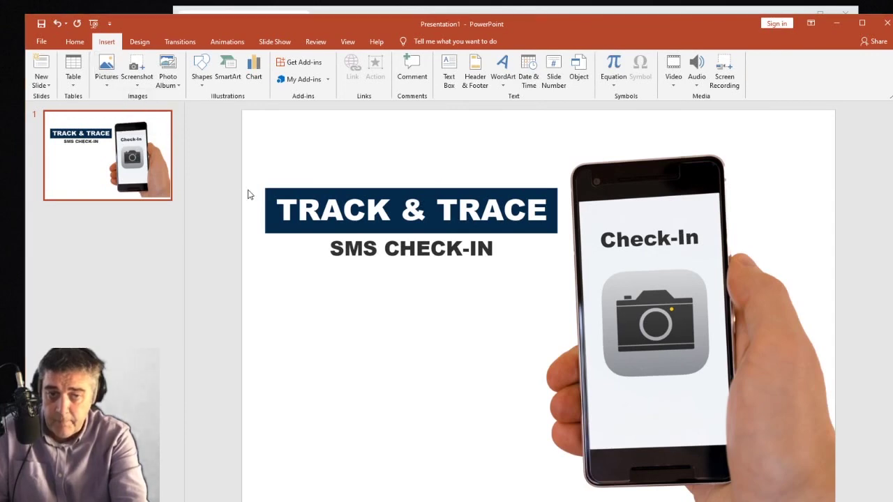
double_click(404, 101)
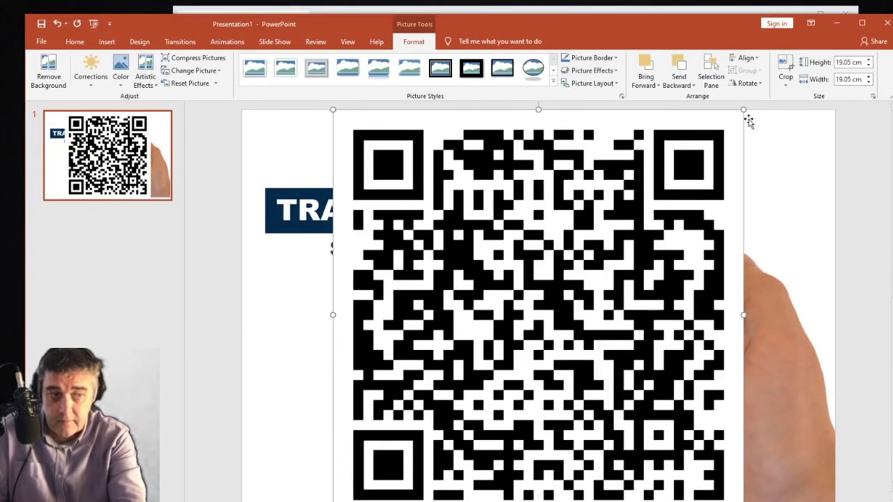
Shrink the QR code and position it beneath the SMS CHECK-IN heading
left_click_drag(741, 110, 498, 288)
left_click_drag(490, 351, 457, 347)
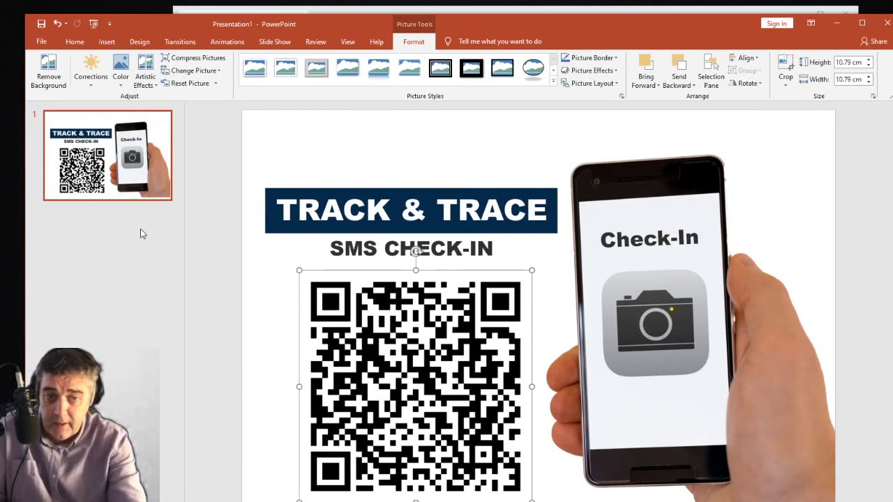
left_click(239, 294)
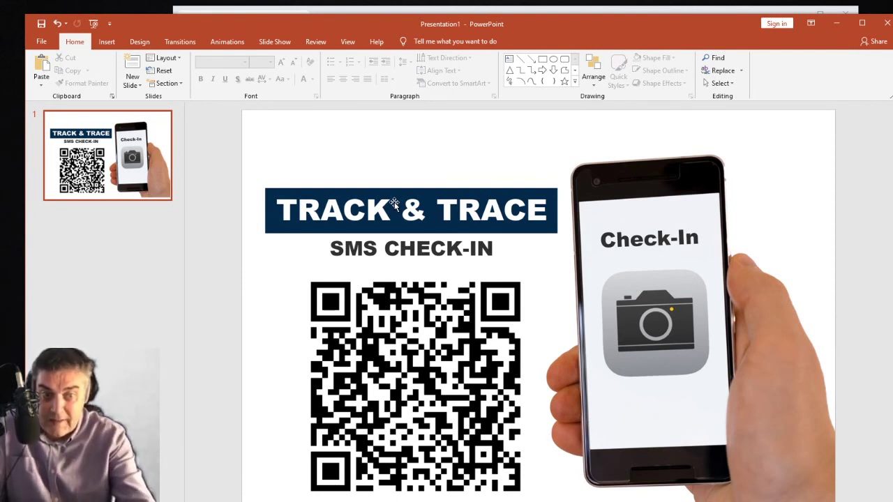
Print the poster with Microsoft Print to PDF, saving the file as QR2
left_click(39, 44)
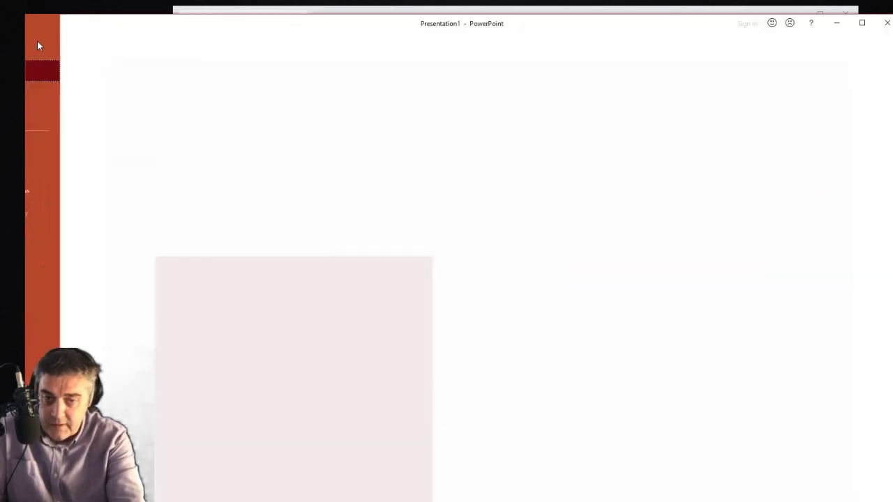
left_click(46, 237)
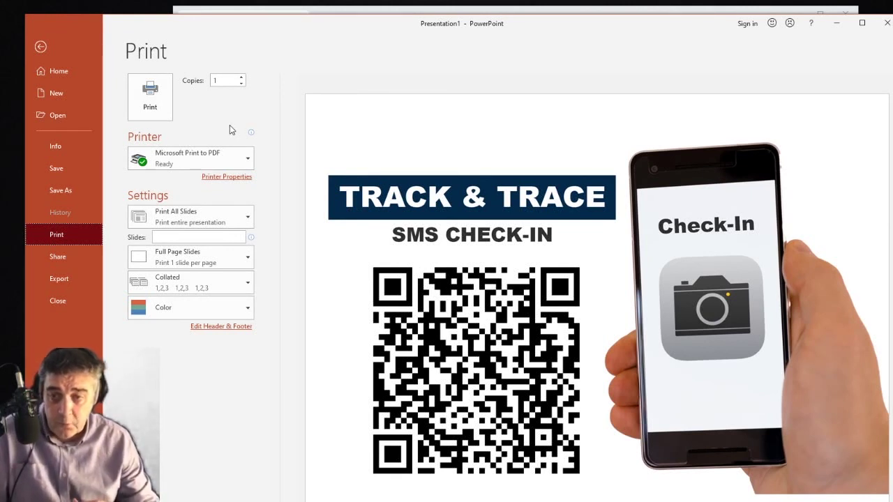
left_click(198, 160)
left_click(197, 164)
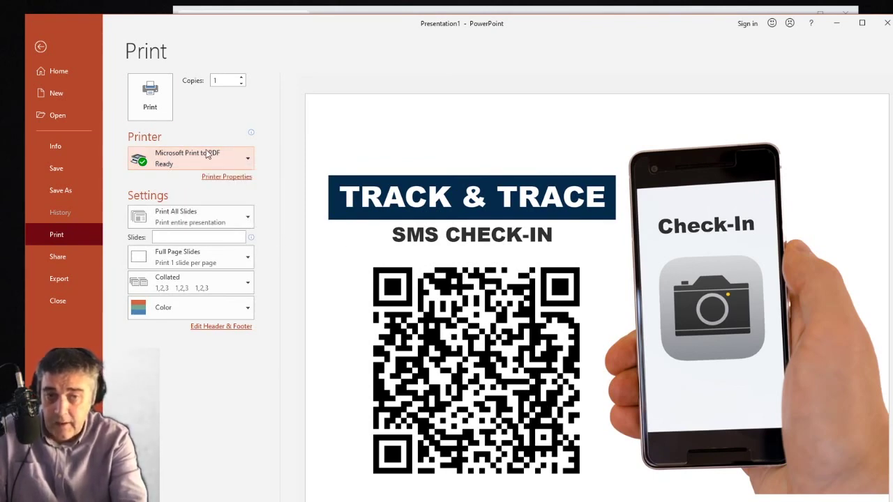
key("Escape")
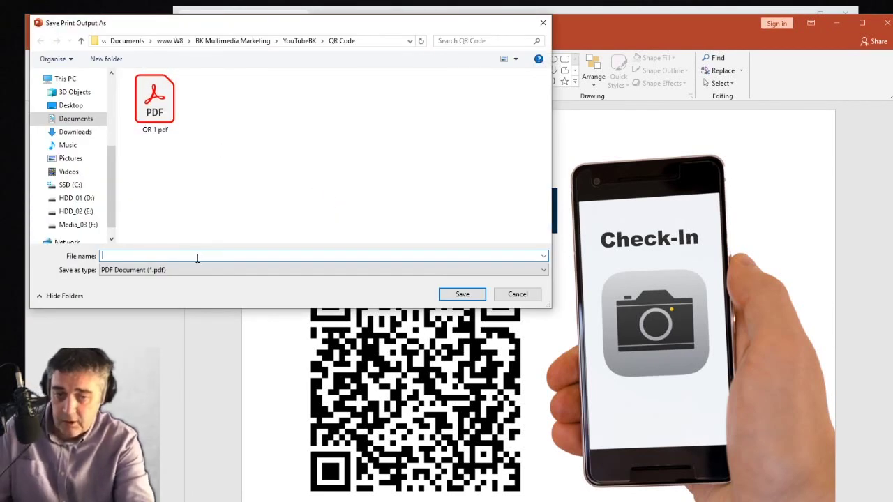
type("Q")
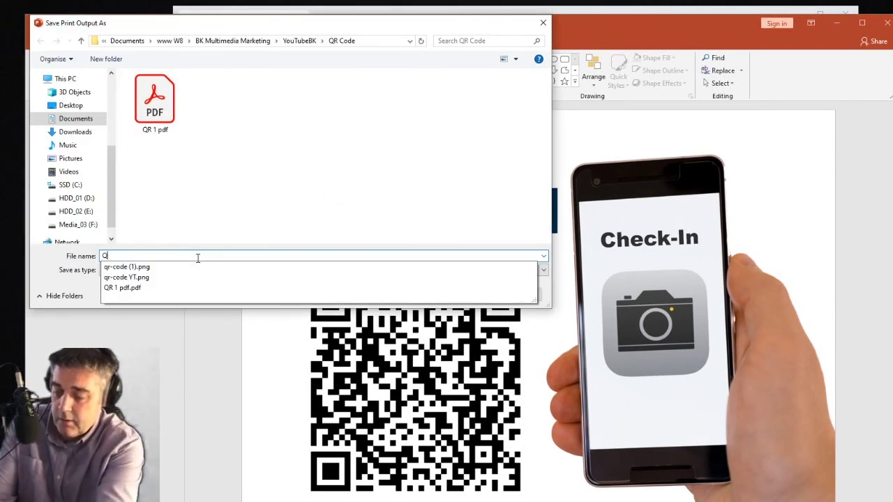
type("R2")
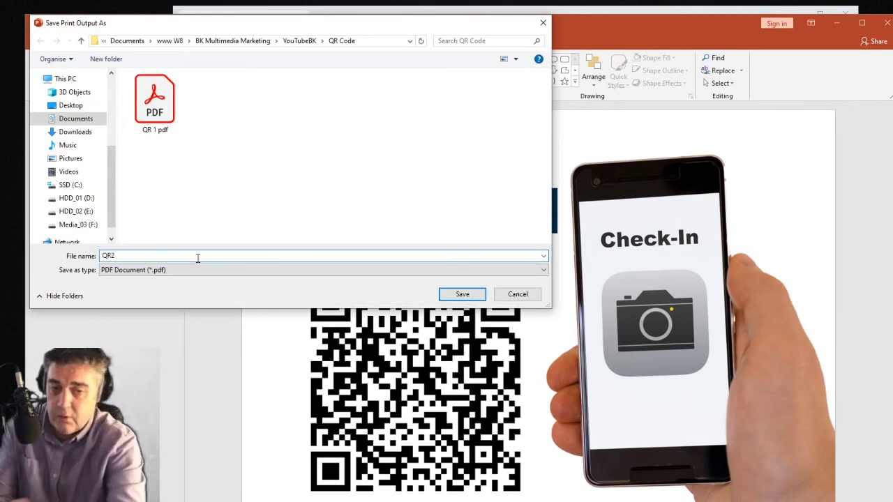
left_click(449, 296)
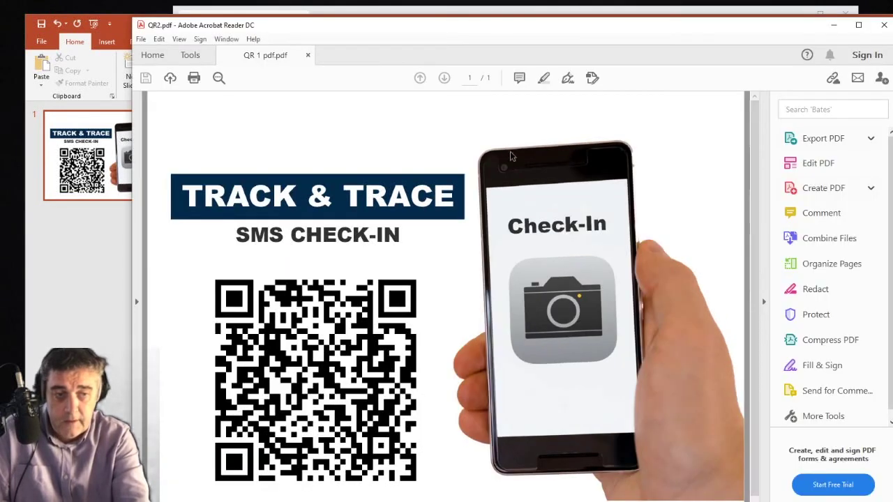
left_click_drag(525, 29, 472, 30)
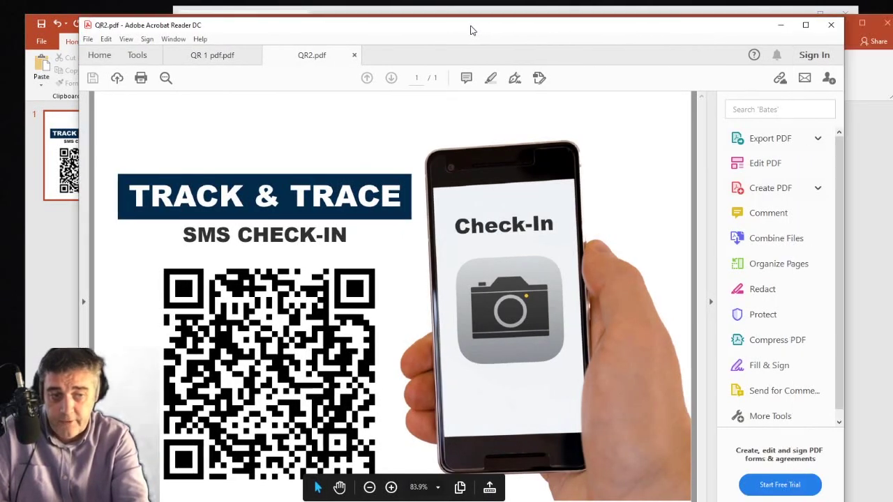